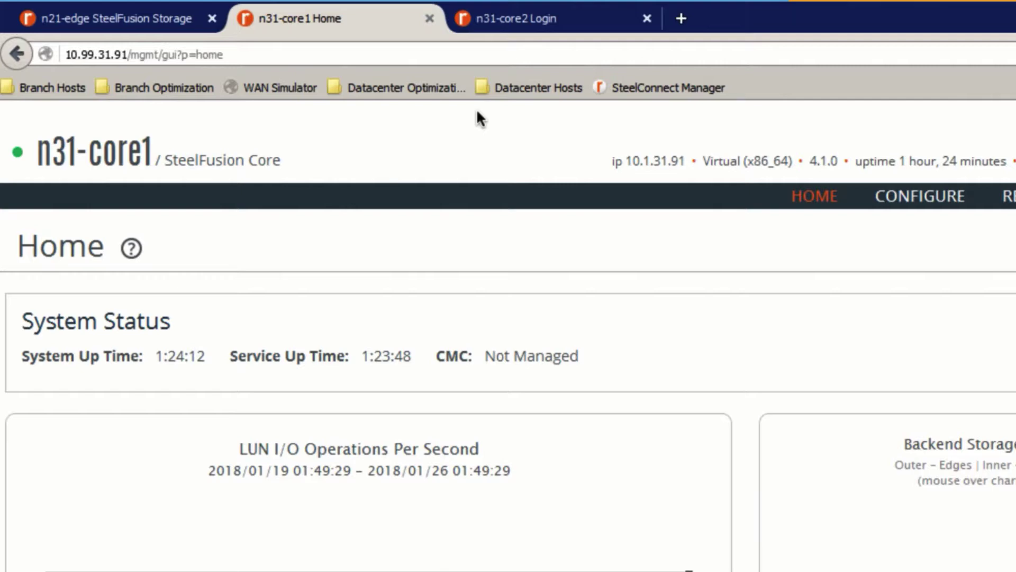
- Sign in to n31-core2 as admin
{"action": "left_click", "coordinate": [516, 21]}
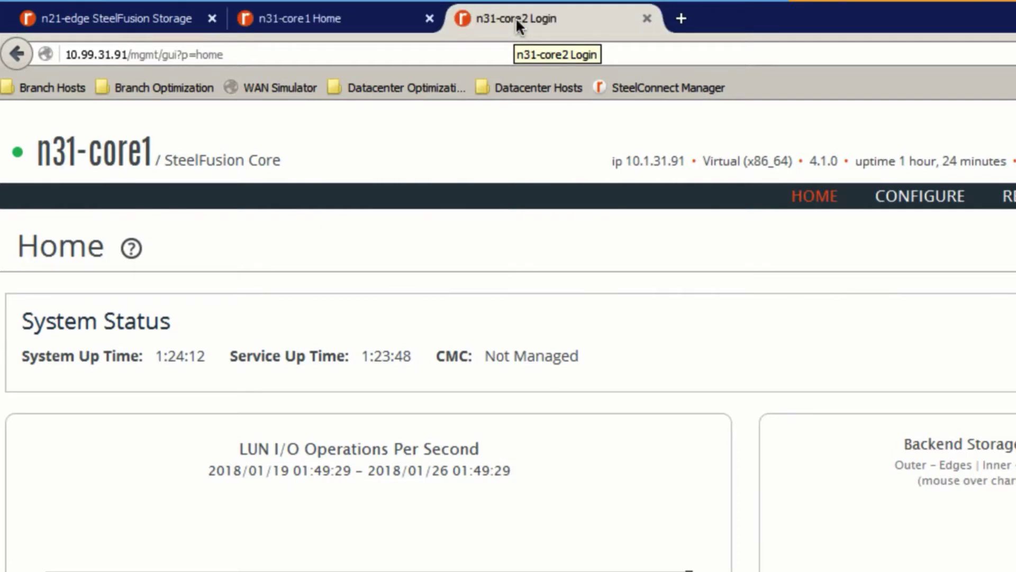
{"action": "left_click", "coordinate": [595, 495]}
{"action": "type", "text": "admin"}
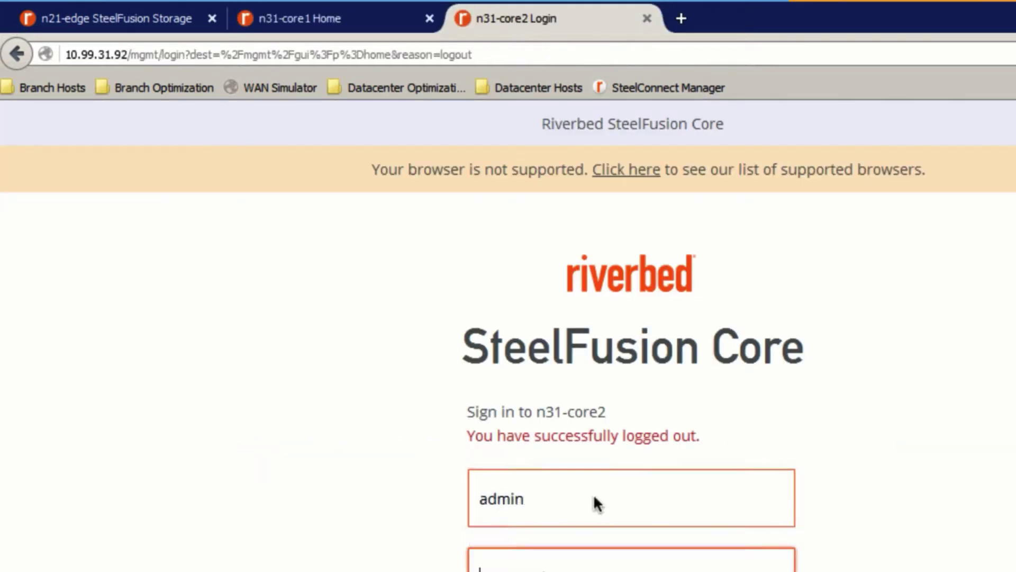
{"action": "key", "text": "Return"}
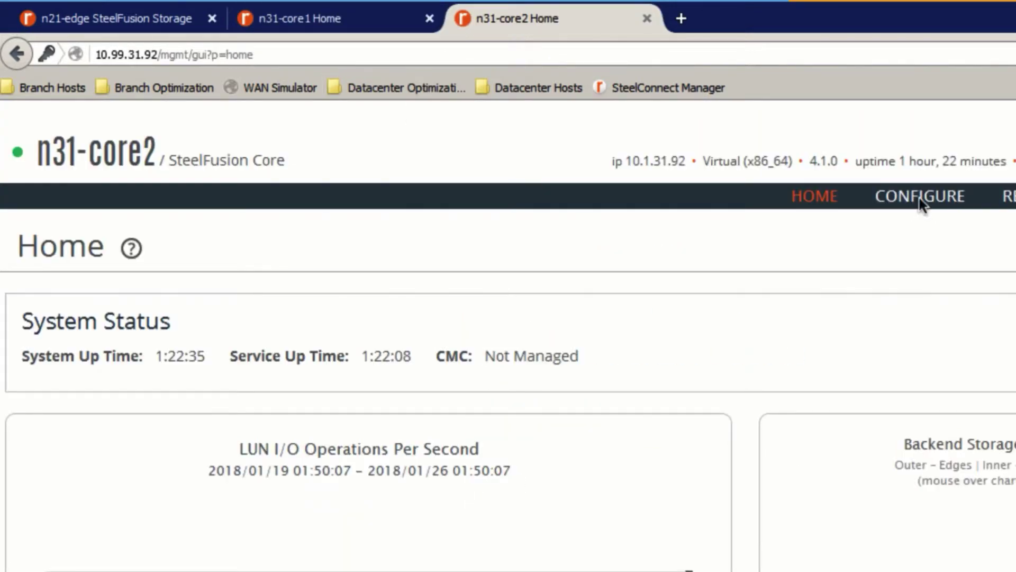
- Create a pool named My-Pool from the Edit Pool page
{"action": "left_click", "coordinate": [921, 203]}
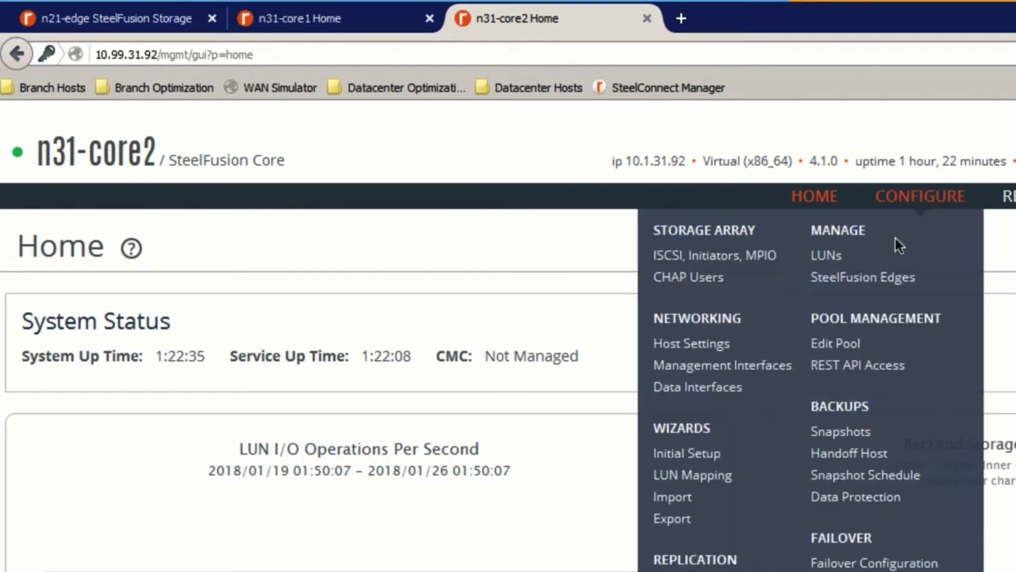
{"action": "left_click", "coordinate": [831, 345]}
{"action": "left_click", "coordinate": [212, 356]}
{"action": "type", "text": "My-Pool"}
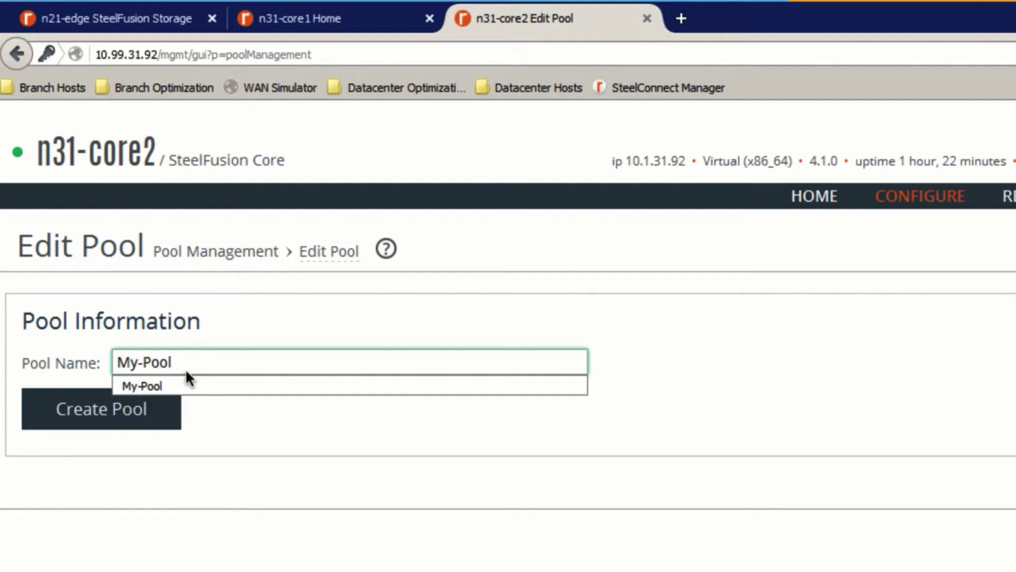
{"action": "left_click", "coordinate": [186, 384]}
{"action": "left_click", "coordinate": [131, 414]}
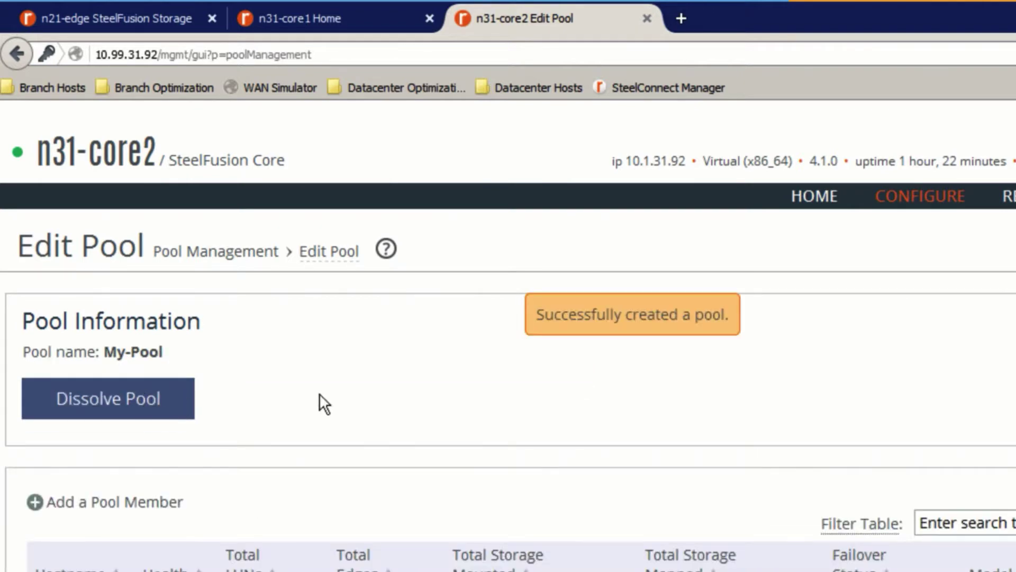
{"action": "scroll", "coordinate": [286, 360], "scroll_direction": "down", "scroll_amount": 2}
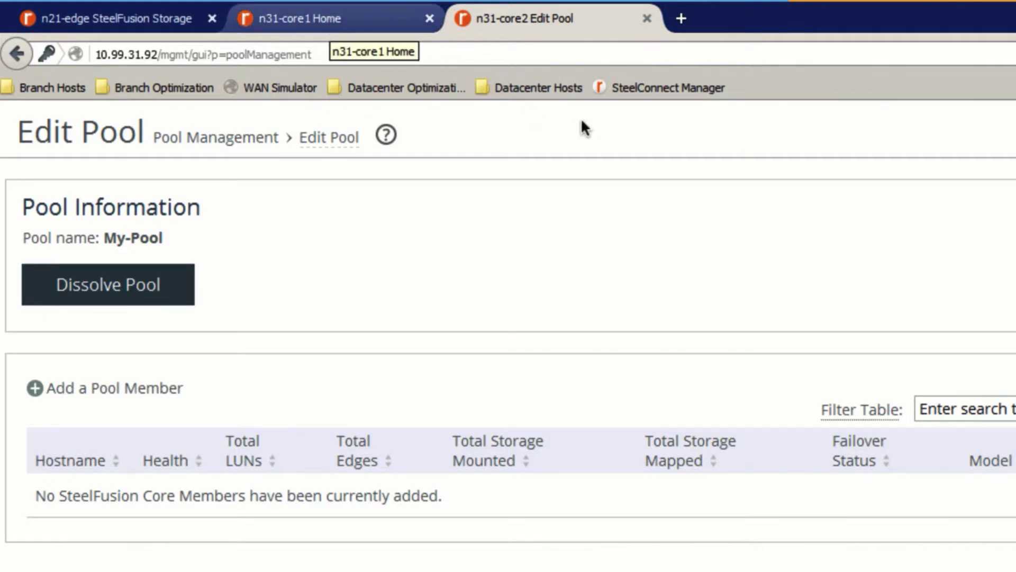
- On n31-core1, add a REST API access code described 'For Pool Management'
{"action": "left_click", "coordinate": [367, 21]}
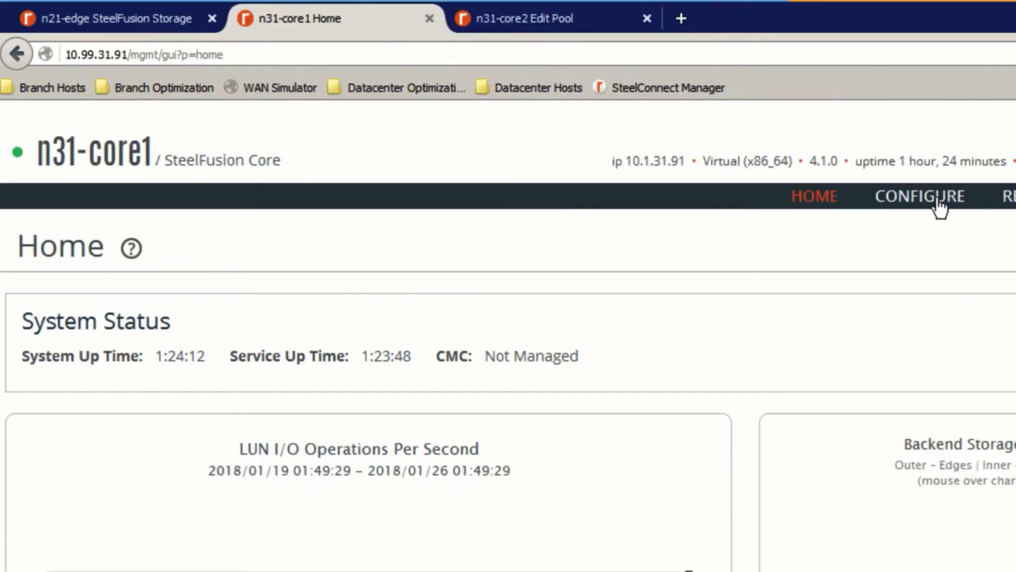
{"action": "left_click", "coordinate": [939, 207]}
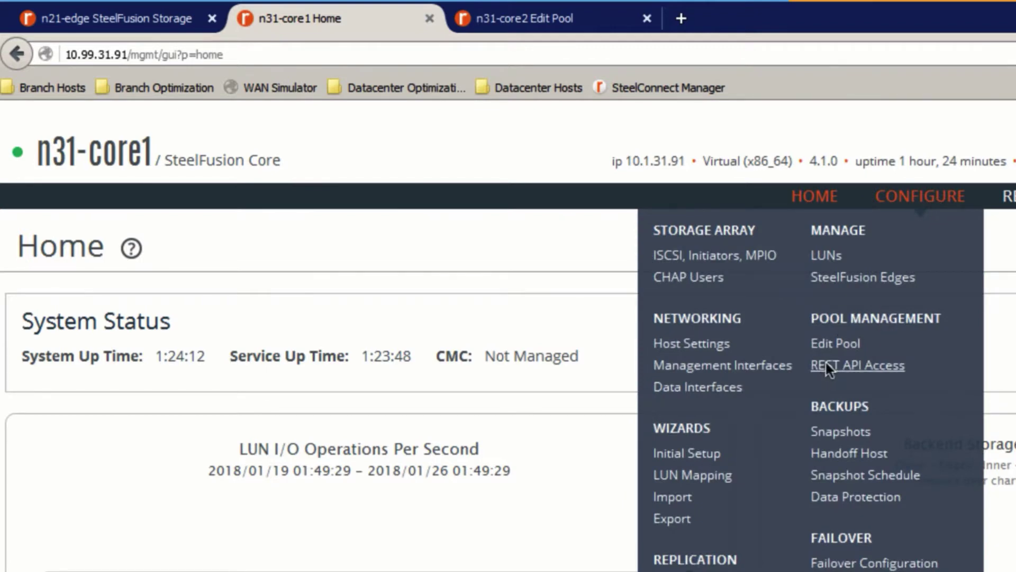
{"action": "left_click", "coordinate": [827, 364]}
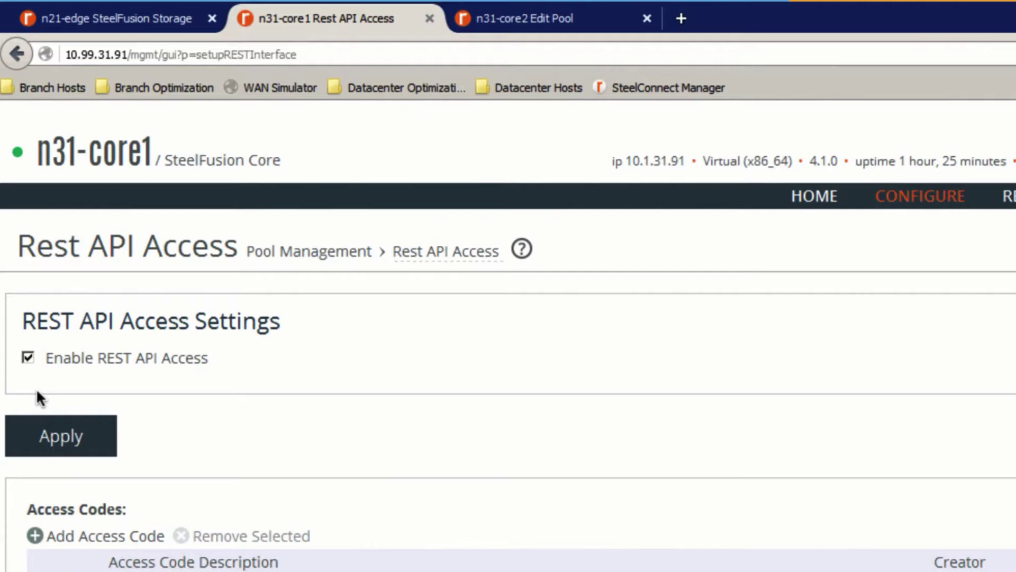
{"action": "scroll", "coordinate": [306, 408], "scroll_direction": "down", "scroll_amount": 3}
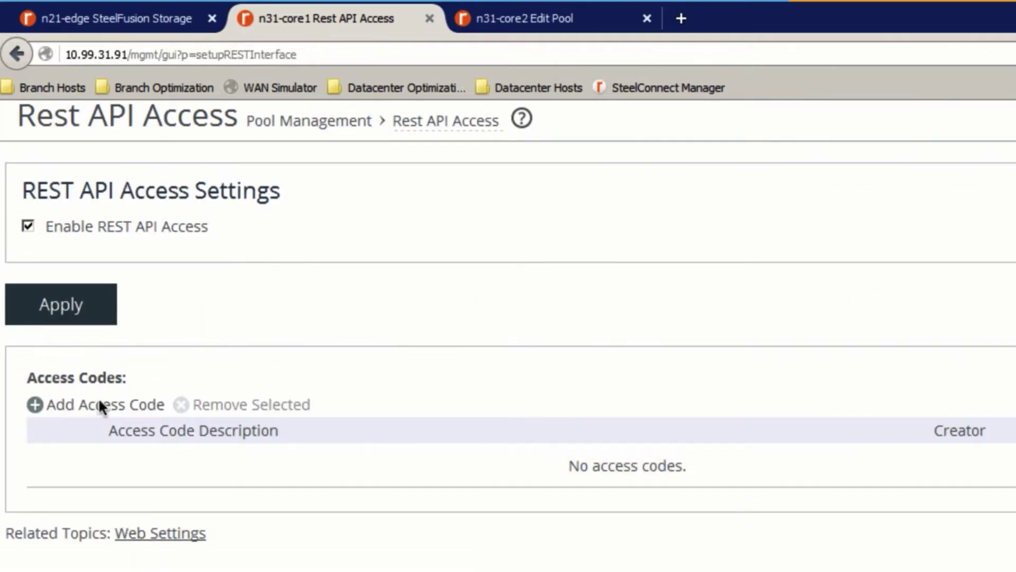
{"action": "left_click", "coordinate": [101, 404]}
{"action": "left_click", "coordinate": [236, 457]}
{"action": "type", "text": "Pool"}
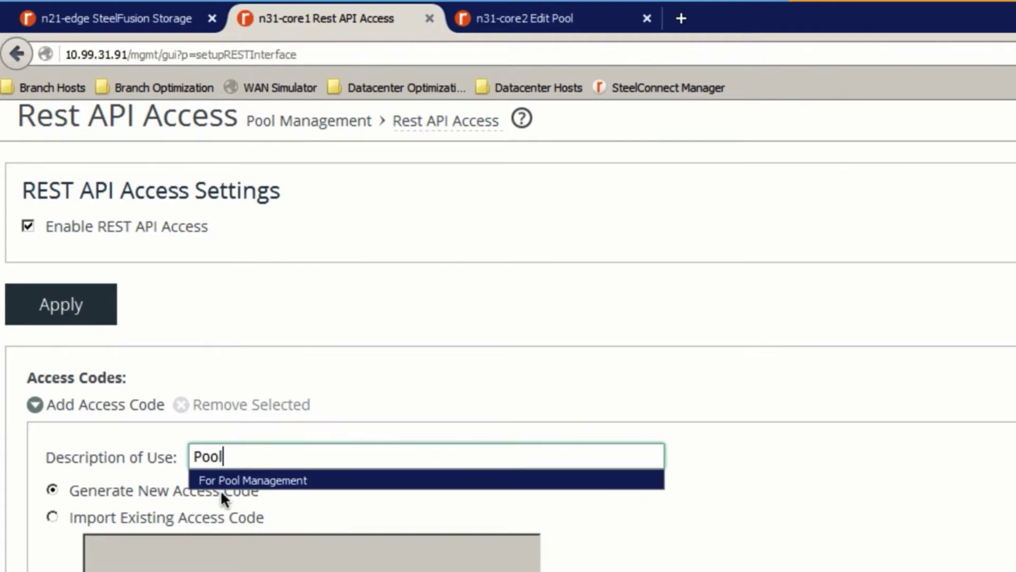
{"action": "scroll", "coordinate": [716, 436], "scroll_direction": "down", "scroll_amount": 5}
{"action": "left_click", "coordinate": [276, 185]}
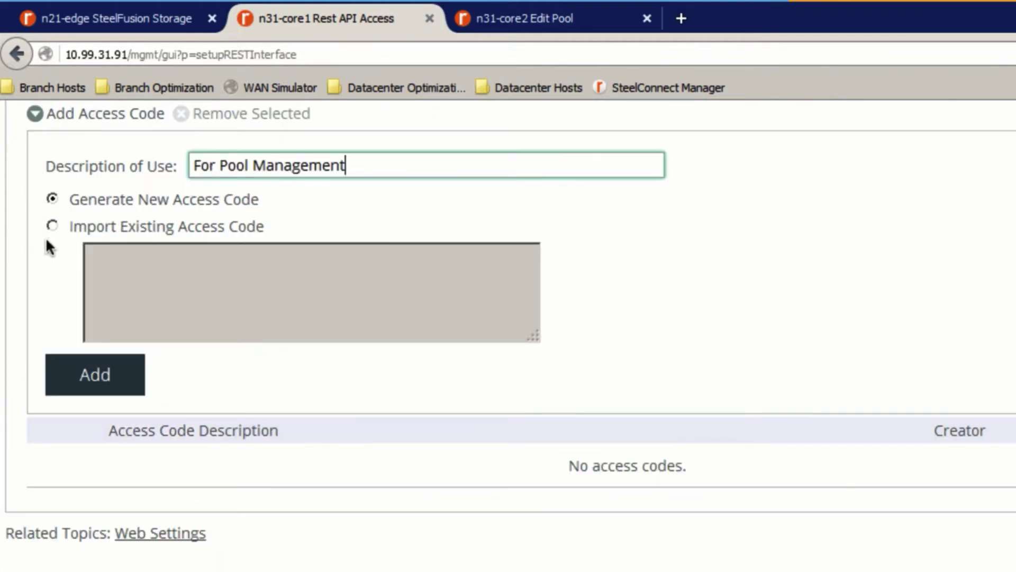
{"action": "left_click", "coordinate": [85, 373]}
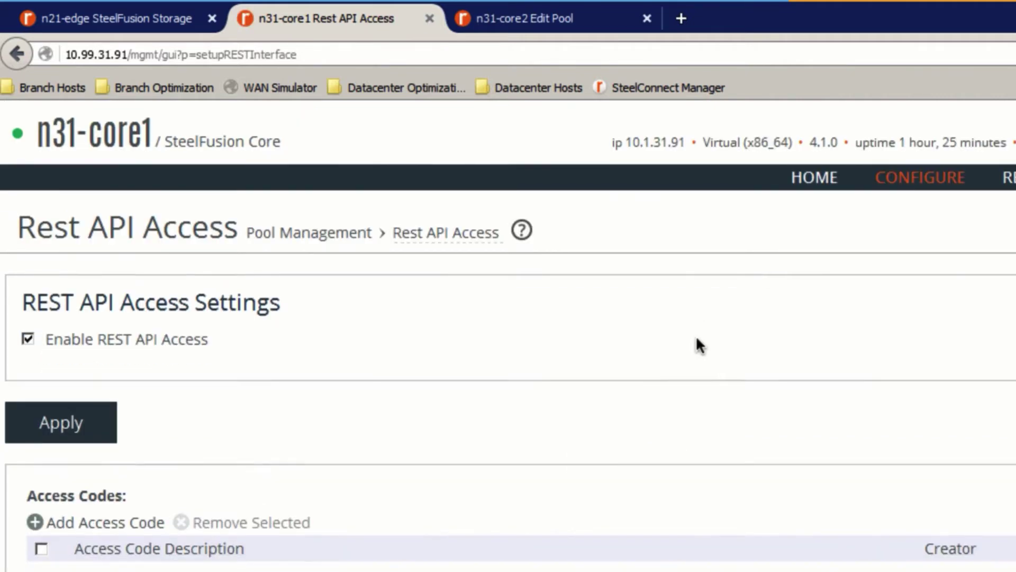
- Expand the 'For Pool Management' entry and select its full access code text
{"action": "scroll", "coordinate": [696, 336], "scroll_direction": "down", "scroll_amount": 3}
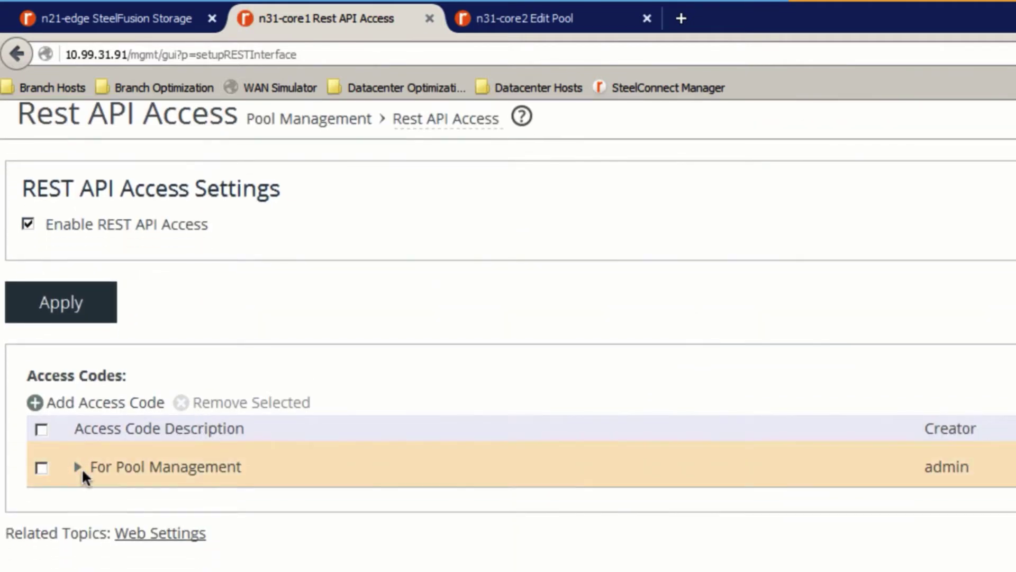
{"action": "left_click", "coordinate": [78, 467]}
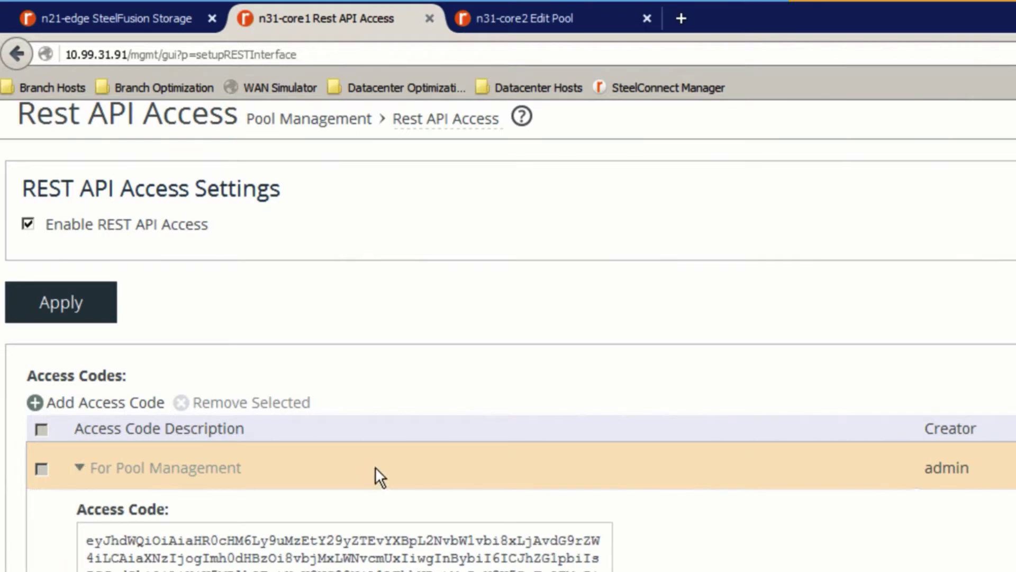
{"action": "scroll", "coordinate": [376, 471], "scroll_direction": "down", "scroll_amount": 3}
{"action": "scroll", "coordinate": [373, 467], "scroll_direction": "down", "scroll_amount": 2}
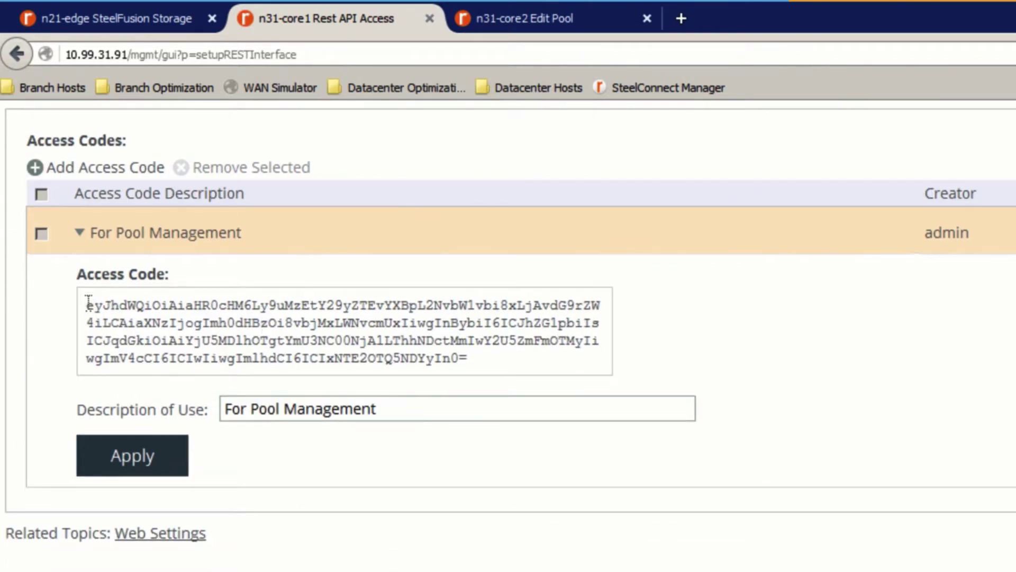
{"action": "left_click_drag", "start_coordinate": [87, 306], "coordinate": [294, 340]}
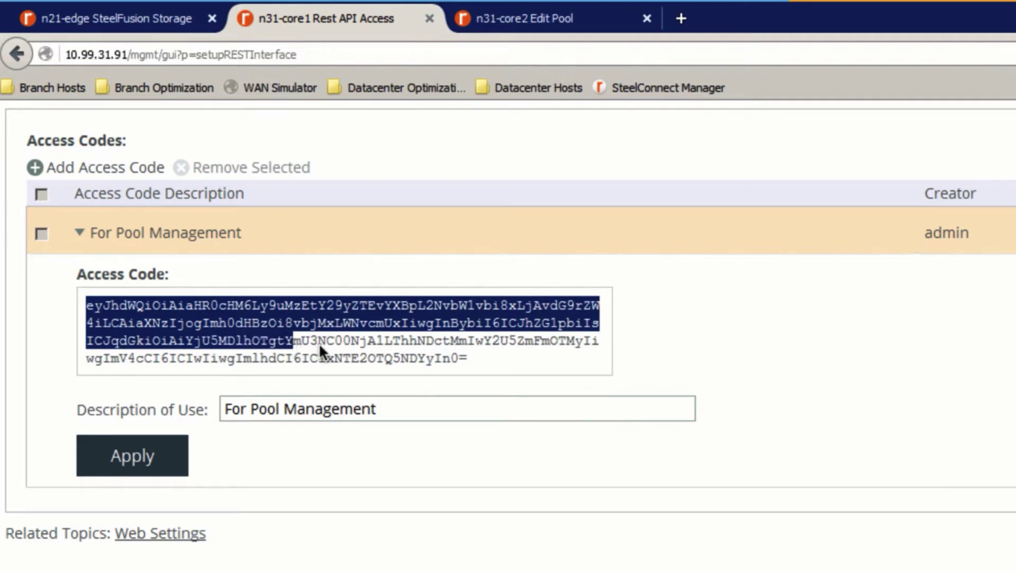
{"action": "left_click_drag", "start_coordinate": [390, 353], "coordinate": [484, 358]}
{"action": "key", "text": "ctrl+c"}
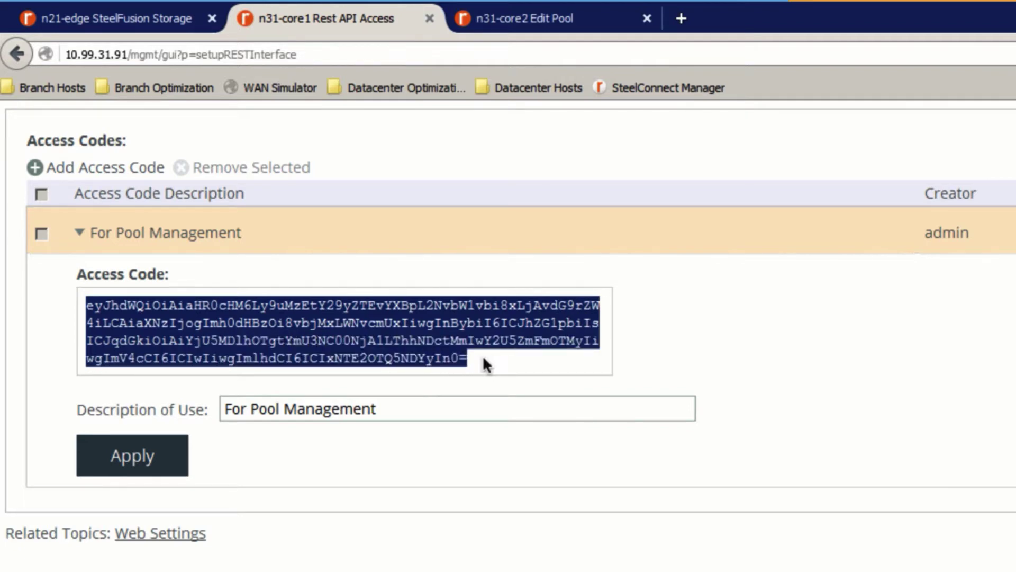
- On n31-core2, add pool member 10.99.31.91 using the pasted API access code
{"action": "left_click", "coordinate": [522, 15]}
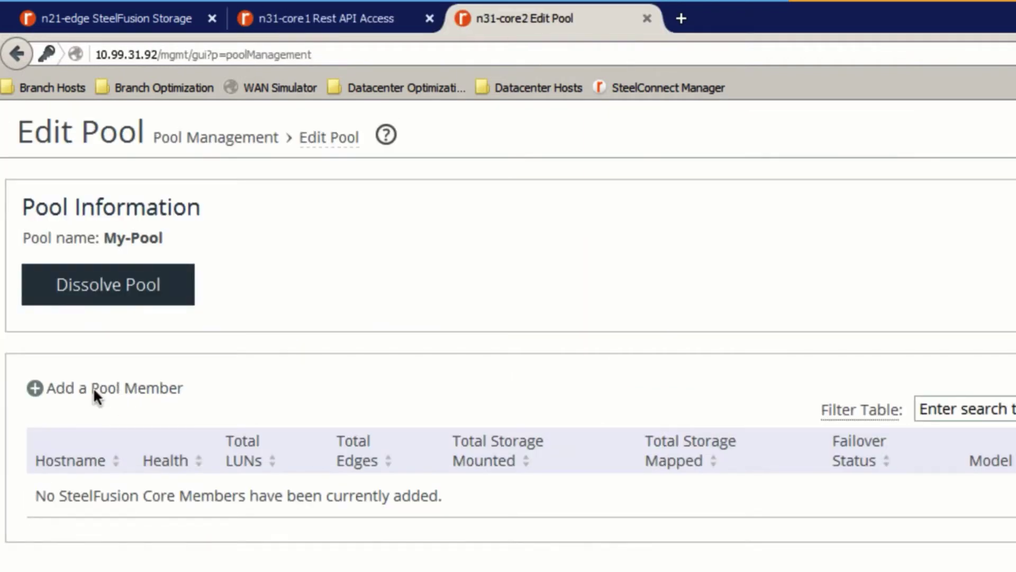
{"action": "left_click", "coordinate": [96, 391]}
{"action": "left_click", "coordinate": [284, 495]}
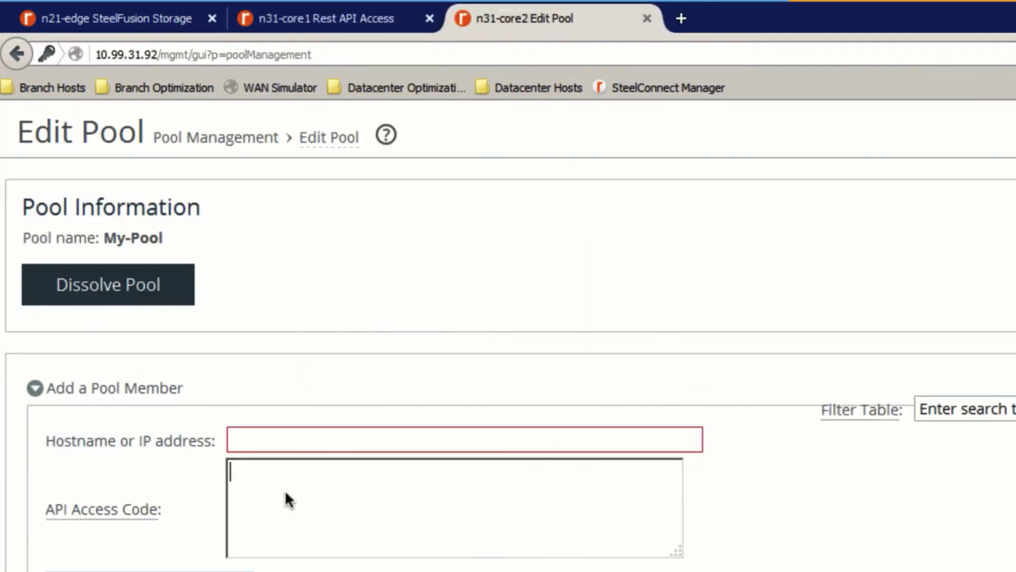
{"action": "key", "text": "ctrl+v"}
{"action": "key", "text": "shift+Tab"}
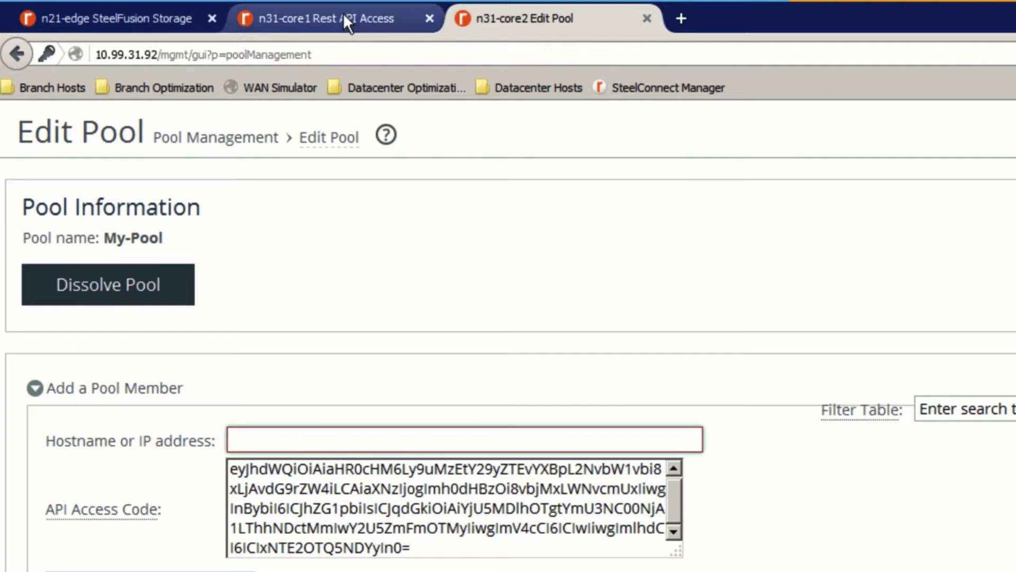
{"action": "left_click", "coordinate": [342, 17]}
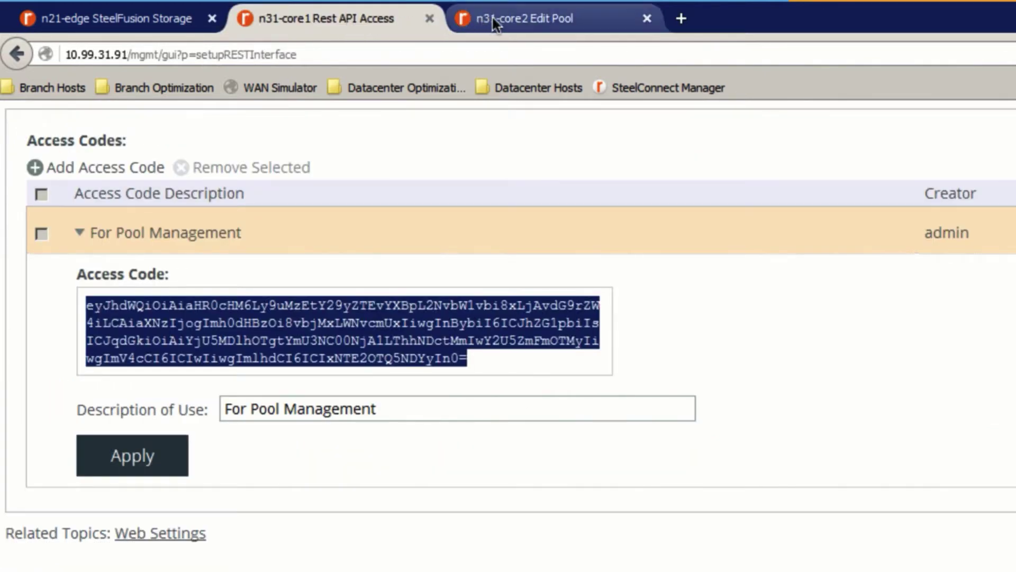
{"action": "key", "text": "ctrl+Tab"}
{"action": "type", "text": "1"}
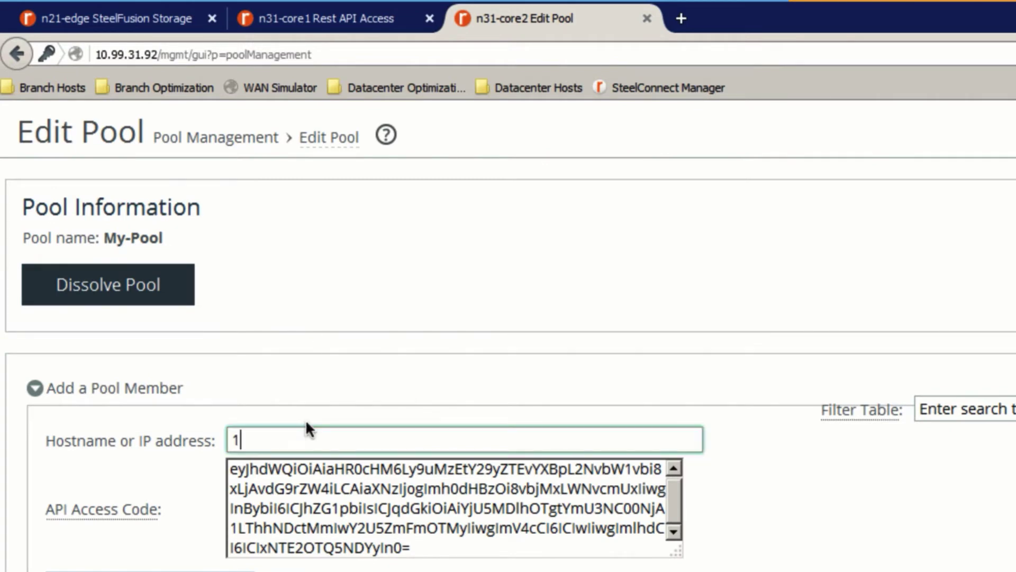
{"action": "type", "text": "0.99"}
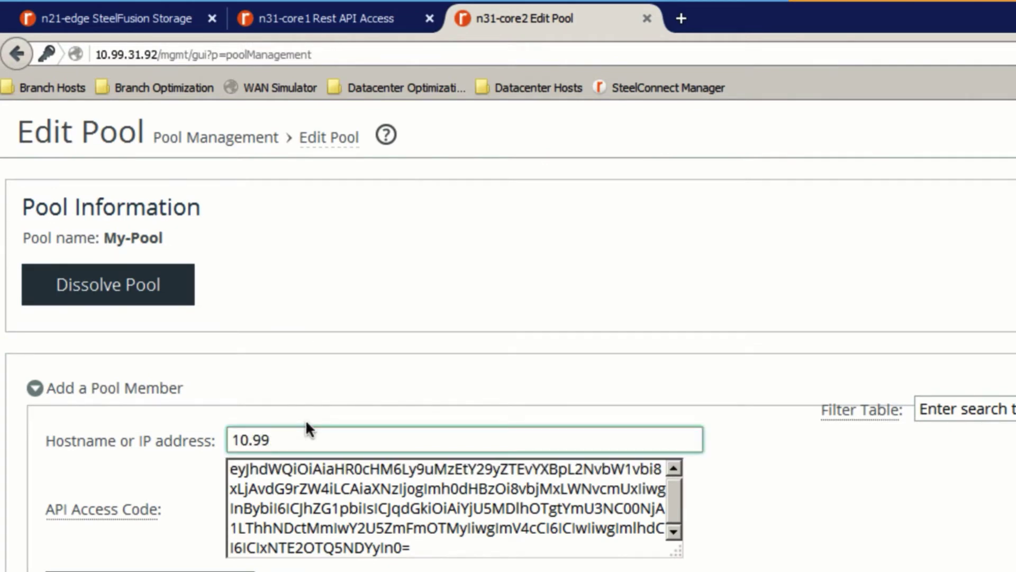
{"action": "type", "text": ".31.91"}
{"action": "scroll", "coordinate": [817, 495], "scroll_direction": "down", "scroll_amount": 4}
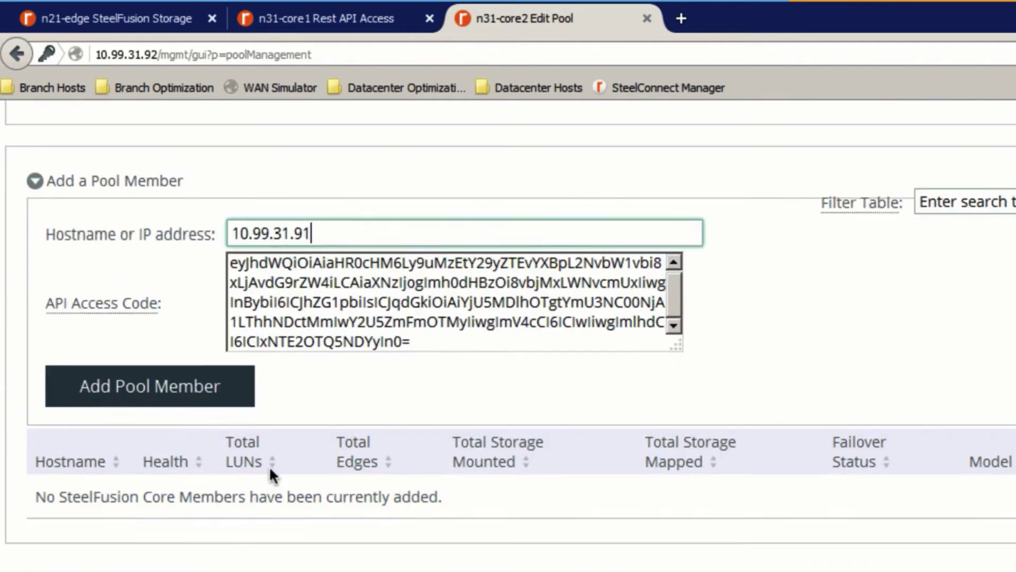
{"action": "left_click", "coordinate": [190, 395]}
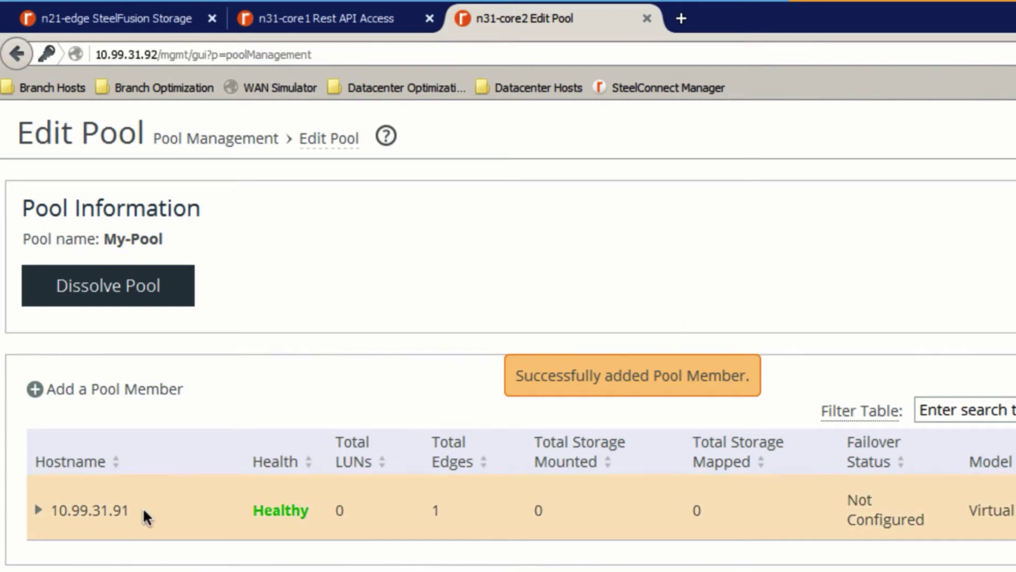
- Check the healthy 10.99.31.91 member entry and return to the top of Edit Pool
{"action": "left_click_drag", "start_coordinate": [143, 509], "coordinate": [50, 498]}
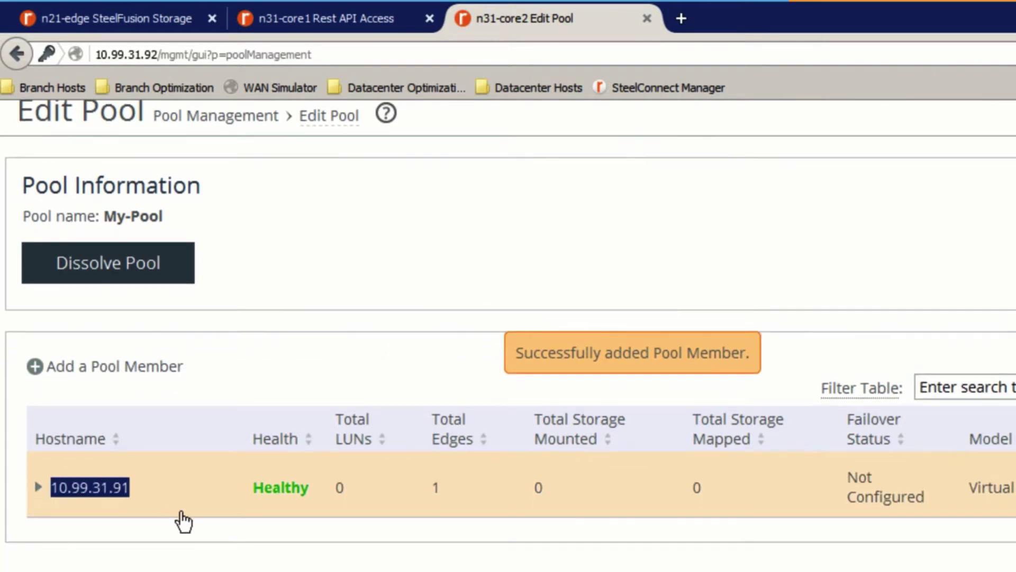
{"action": "left_click", "coordinate": [34, 477]}
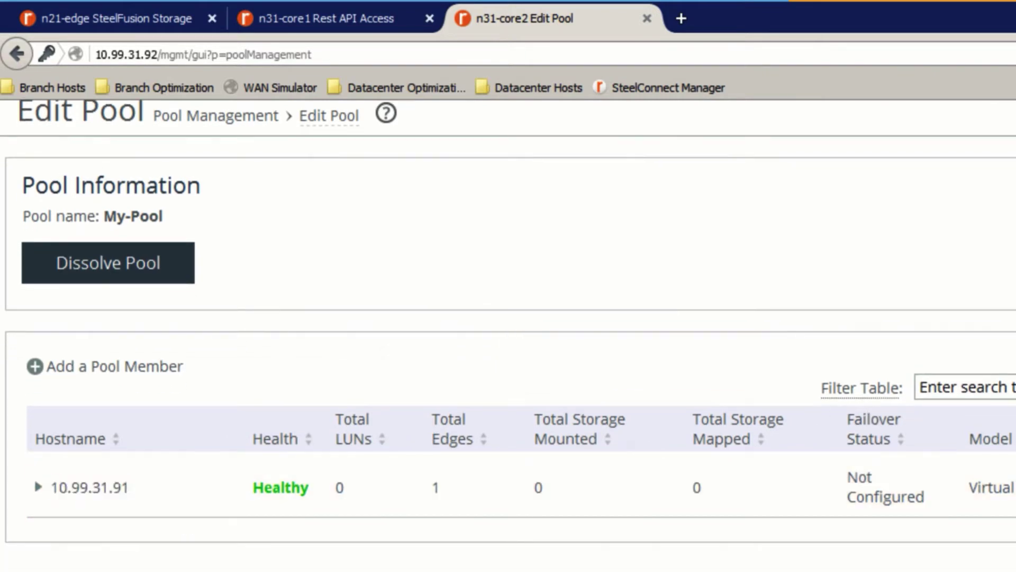
{"action": "scroll", "coordinate": [34, 478], "scroll_direction": "up", "scroll_amount": 3}
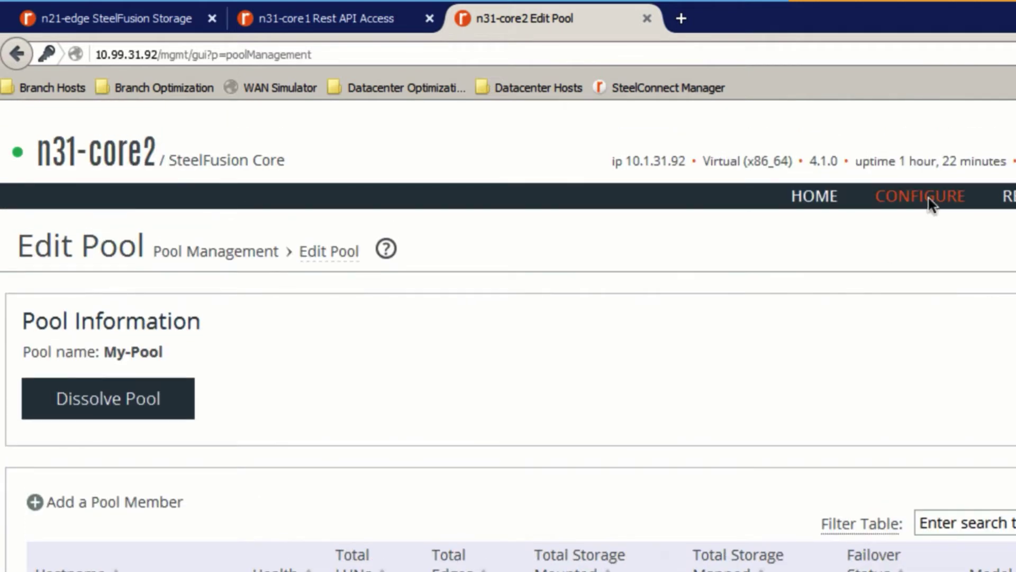
- Open iSCSI, Initiators, MPIO and view member 10.99.31.91's configuration
{"action": "mouse_move", "coordinate": [932, 204]}
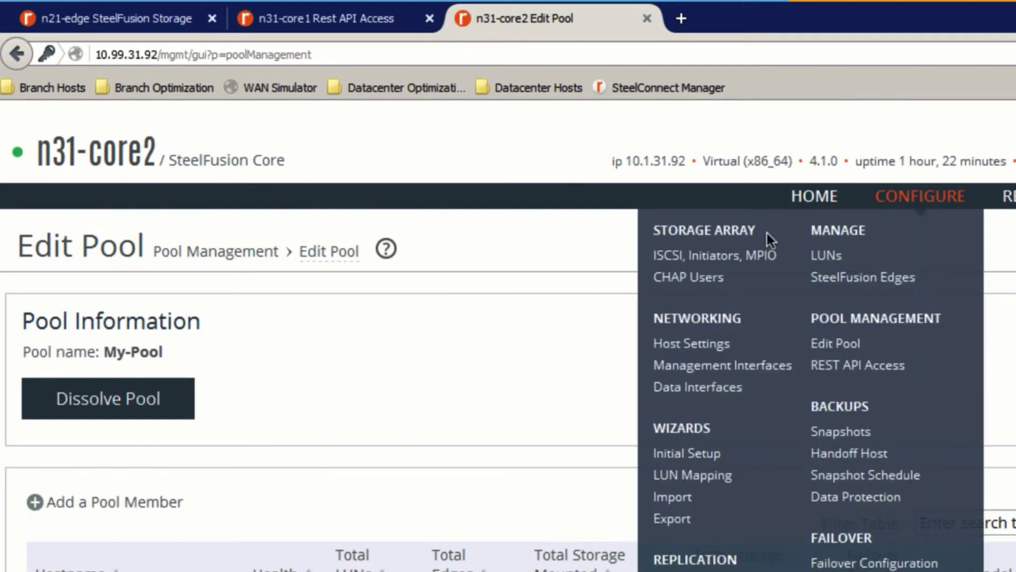
{"action": "left_click", "coordinate": [694, 255]}
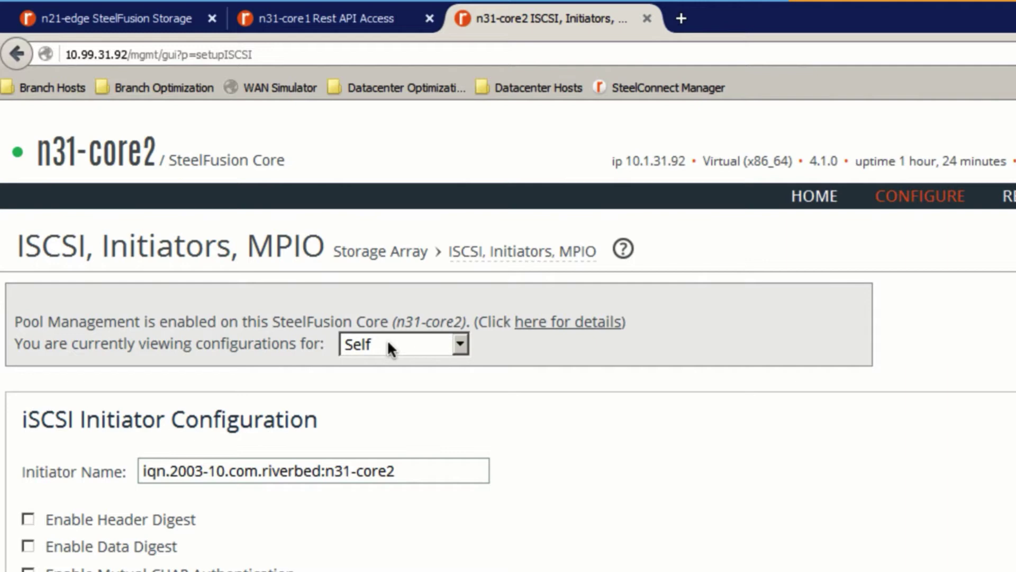
{"action": "left_click", "coordinate": [390, 350]}
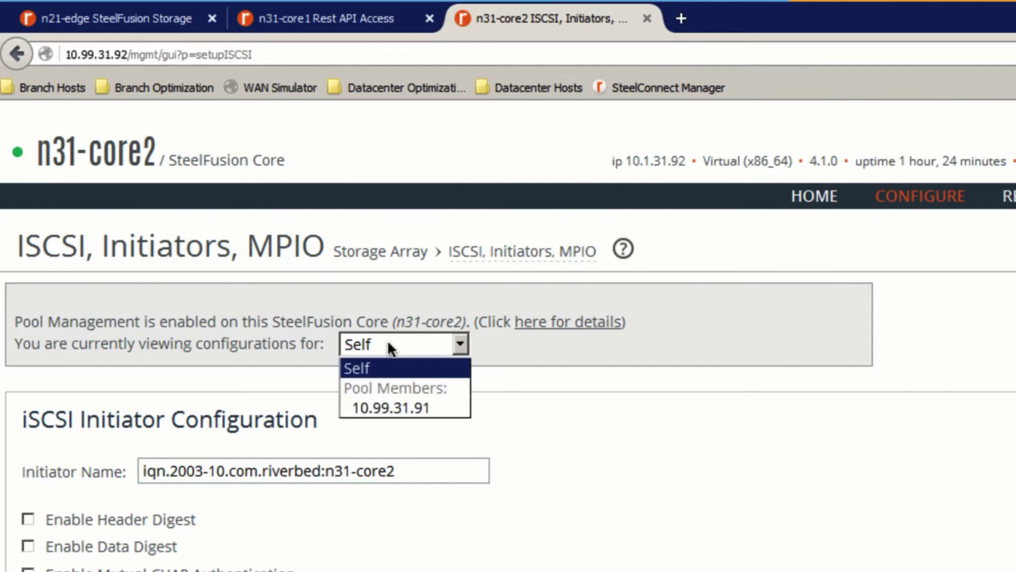
{"action": "left_click", "coordinate": [389, 407]}
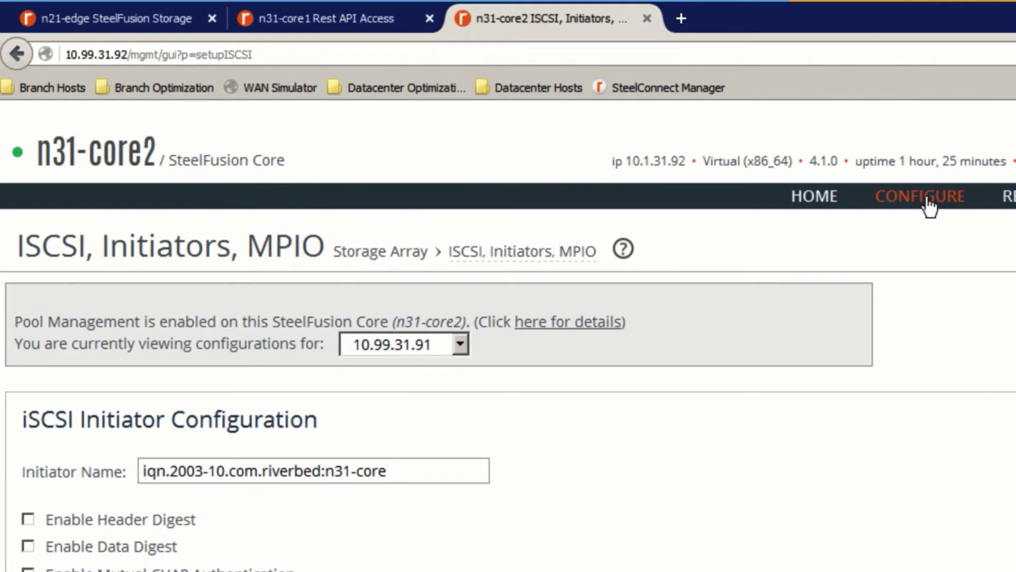
{"action": "mouse_move", "coordinate": [931, 197]}
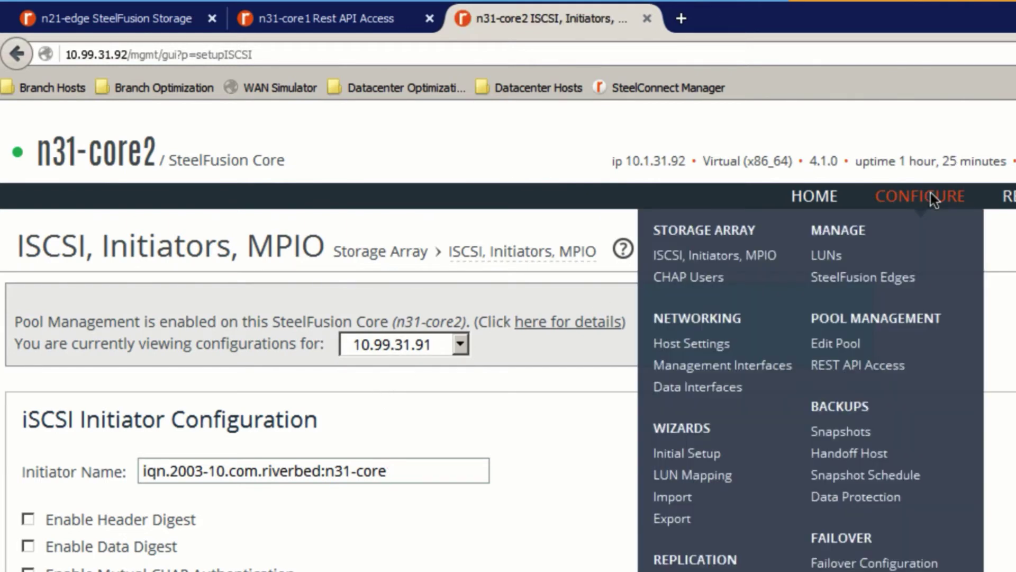
- Confirm 10.99.31.91 has no LUNs, expand Add a LUN, then open SteelFusion Edges
{"action": "left_click", "coordinate": [822, 256]}
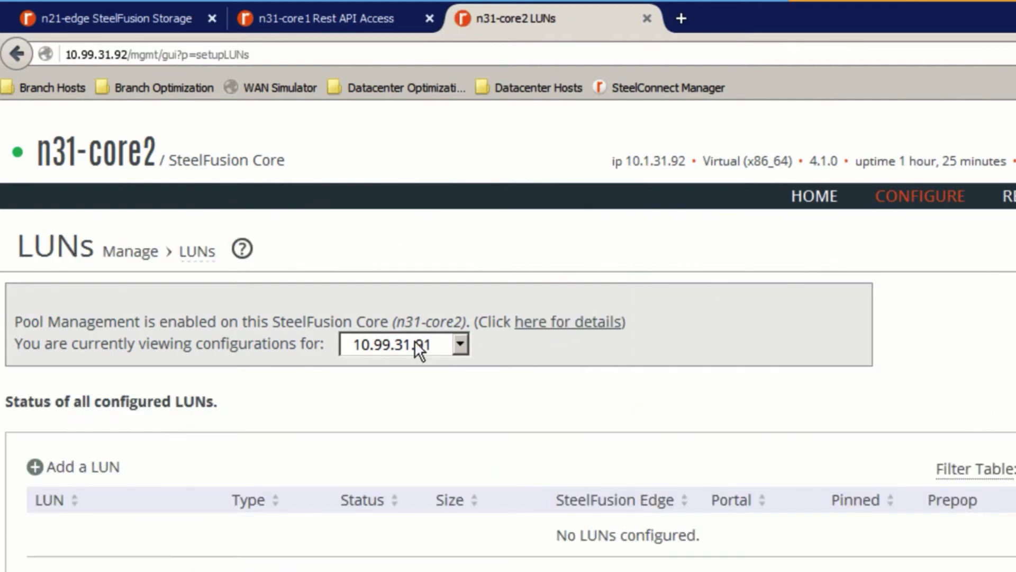
{"action": "left_click", "coordinate": [415, 346]}
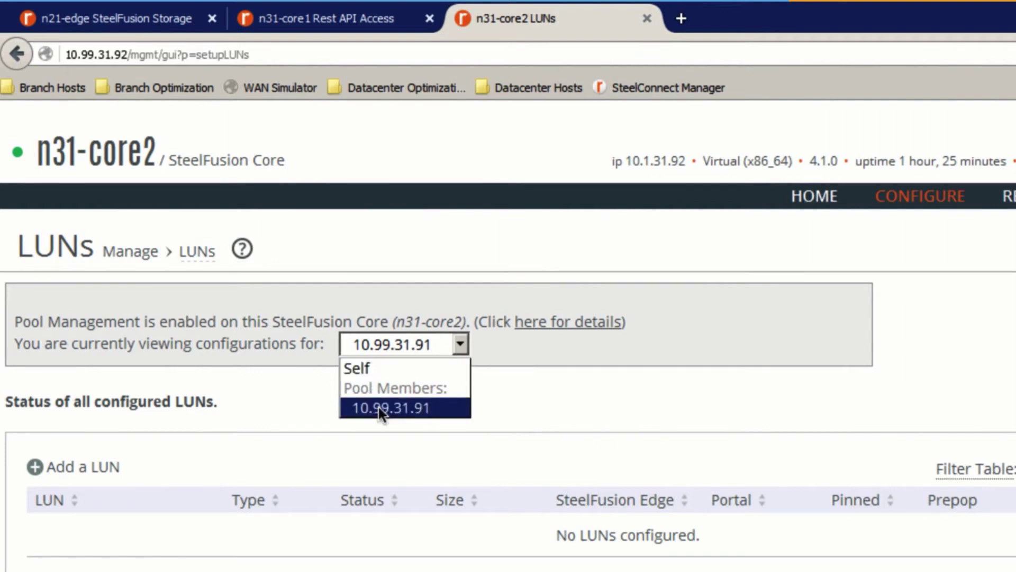
{"action": "left_click", "coordinate": [434, 405]}
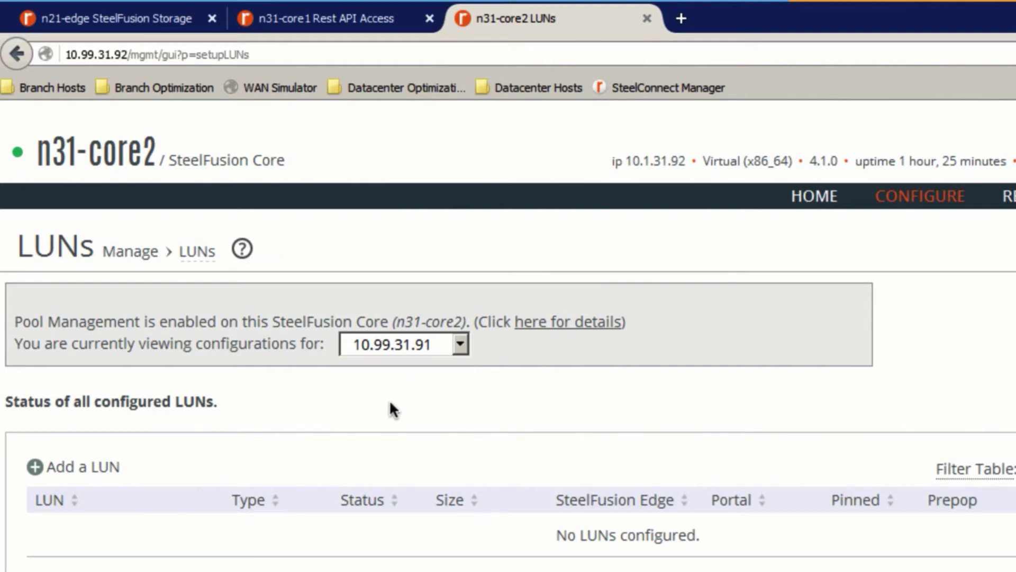
{"action": "left_click", "coordinate": [79, 473]}
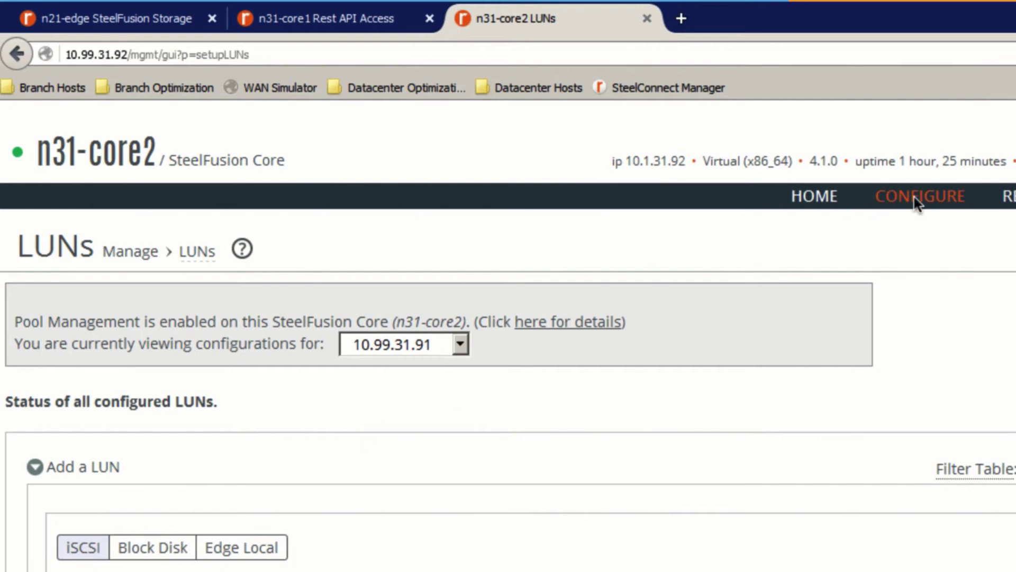
{"action": "mouse_move", "coordinate": [914, 196]}
{"action": "left_click", "coordinate": [841, 275]}
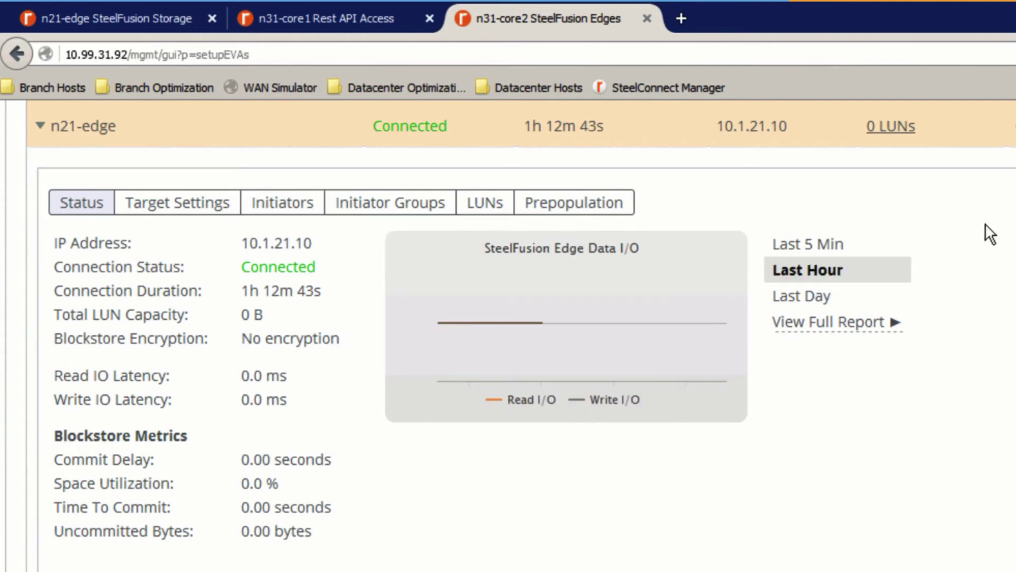
- Compare n21-edge's Connected status on the SteelFusion Edges pages of n31-core1 and n31-core2
{"action": "scroll", "coordinate": [990, 230], "scroll_direction": "up", "scroll_amount": 8}
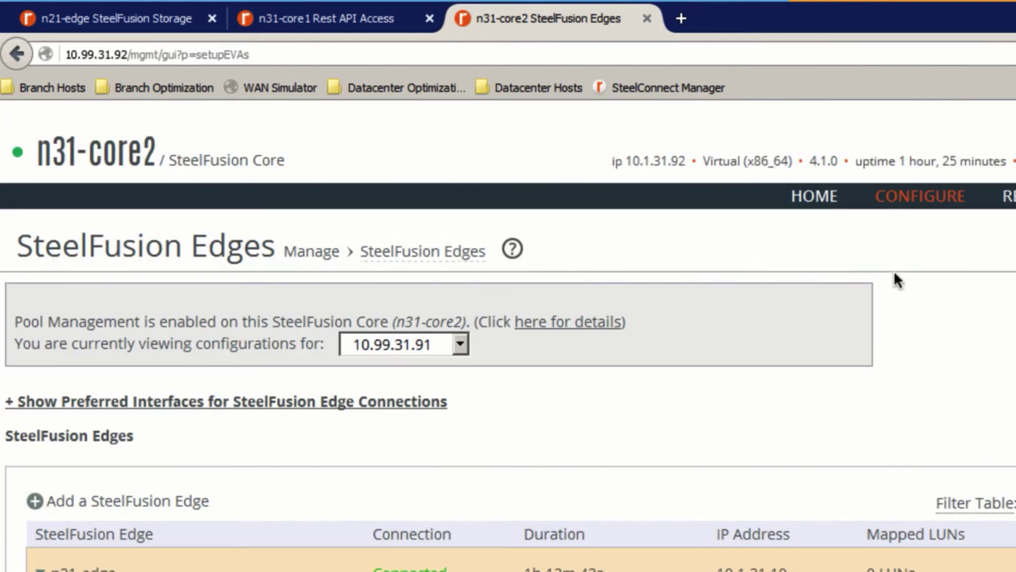
{"action": "scroll", "coordinate": [898, 280], "scroll_direction": "down", "scroll_amount": 7}
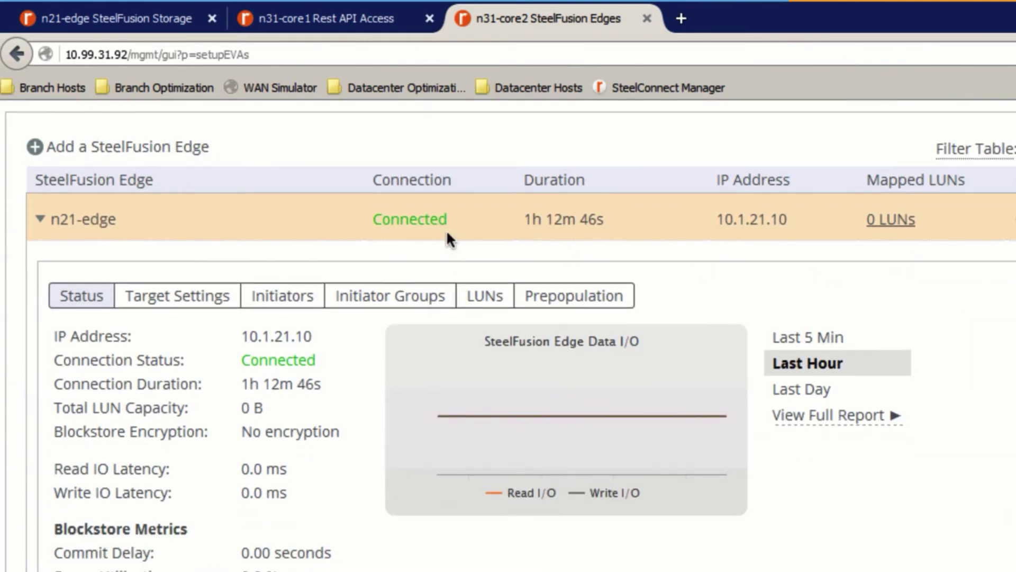
{"action": "left_click", "coordinate": [317, 17]}
{"action": "scroll", "coordinate": [850, 217], "scroll_direction": "up", "scroll_amount": 7}
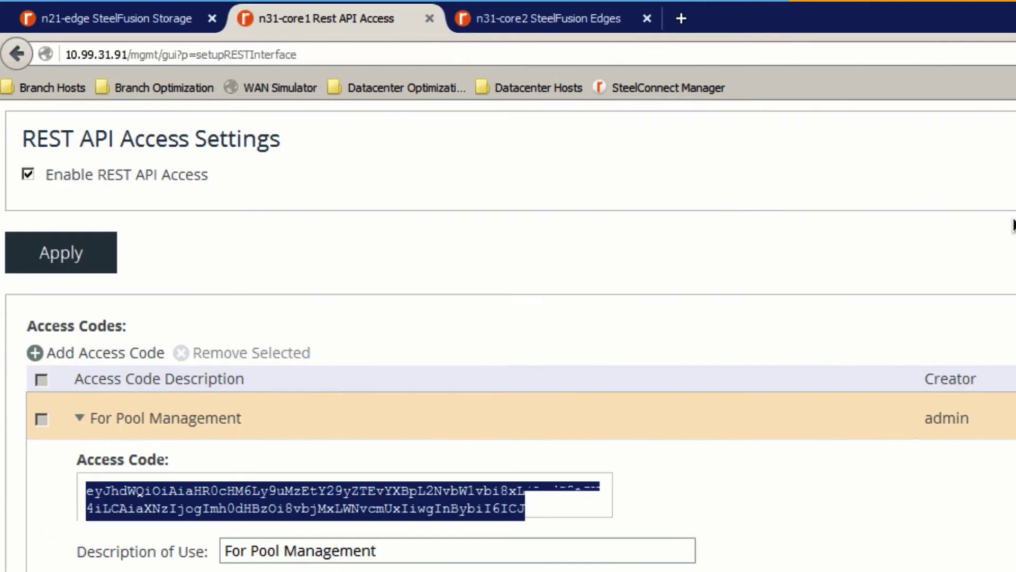
{"action": "mouse_move", "coordinate": [899, 201]}
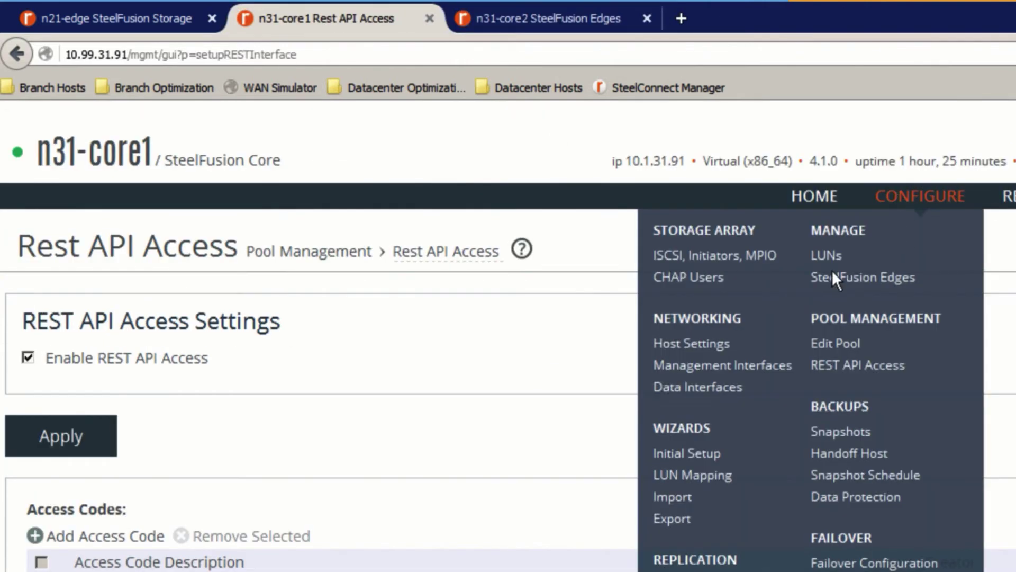
{"action": "left_click", "coordinate": [830, 273]}
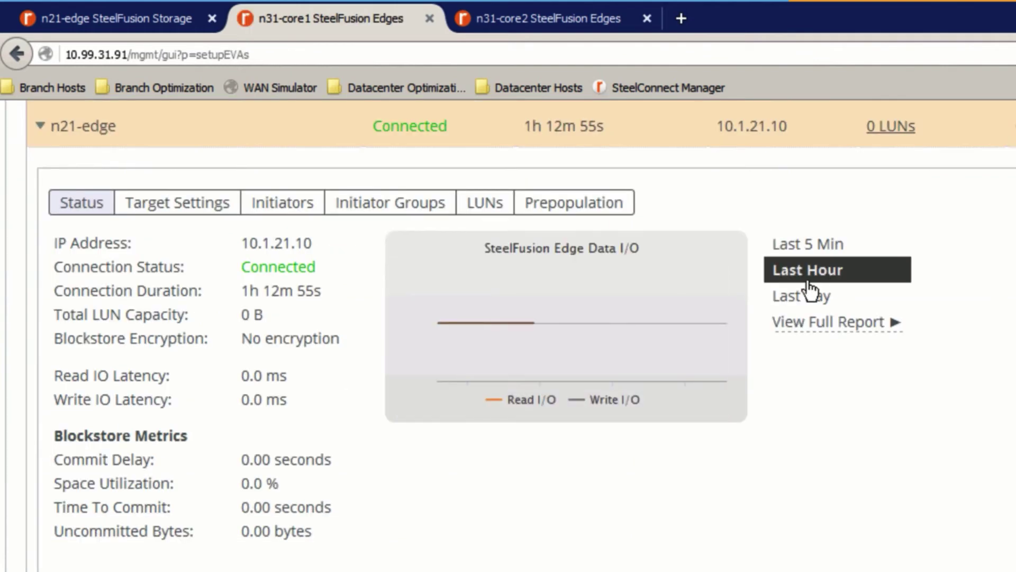
{"action": "scroll", "coordinate": [646, 217], "scroll_direction": "up", "scroll_amount": 2}
{"action": "scroll", "coordinate": [587, 235], "scroll_direction": "up", "scroll_amount": 3}
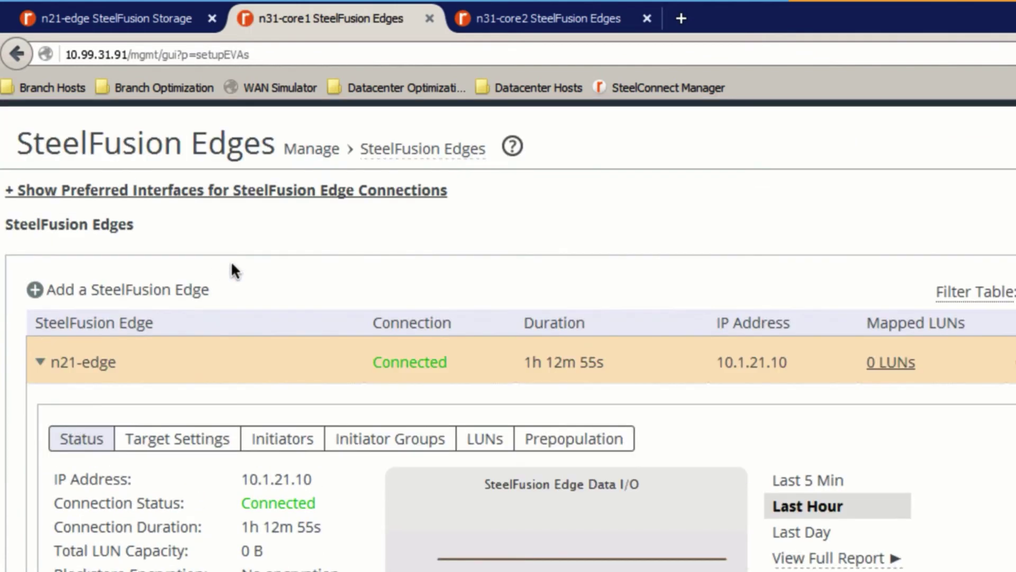
{"action": "left_click", "coordinate": [548, 19]}
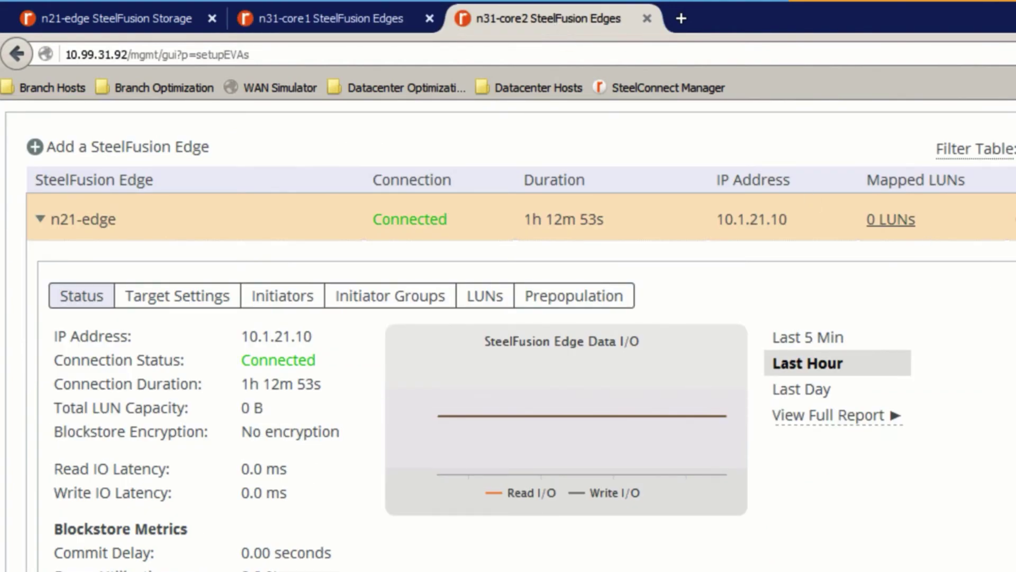
{"action": "scroll", "coordinate": [509, 334], "scroll_direction": "up", "scroll_amount": 7}
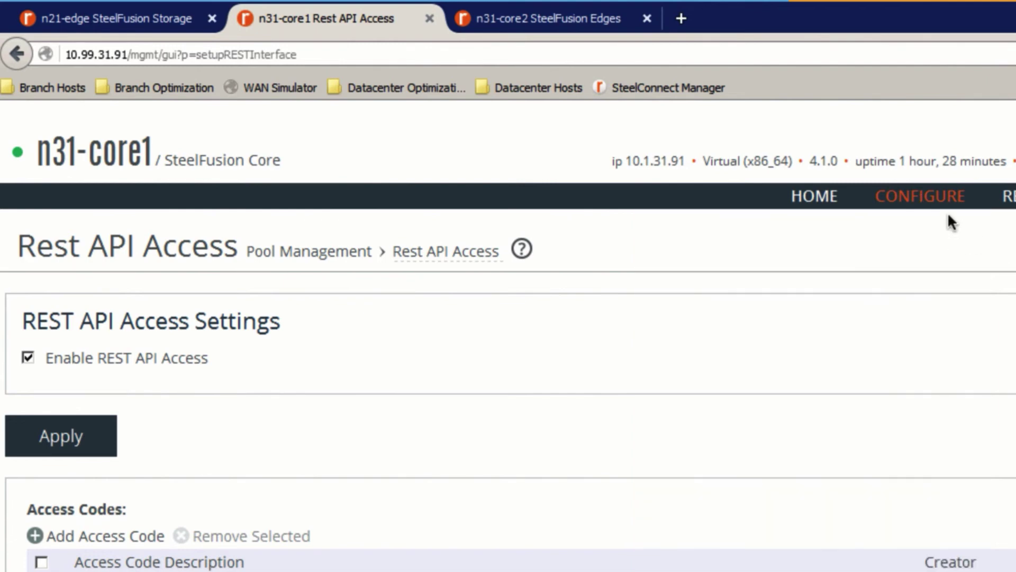
- Open the REST API Access page
{"action": "left_click", "coordinate": [934, 200]}
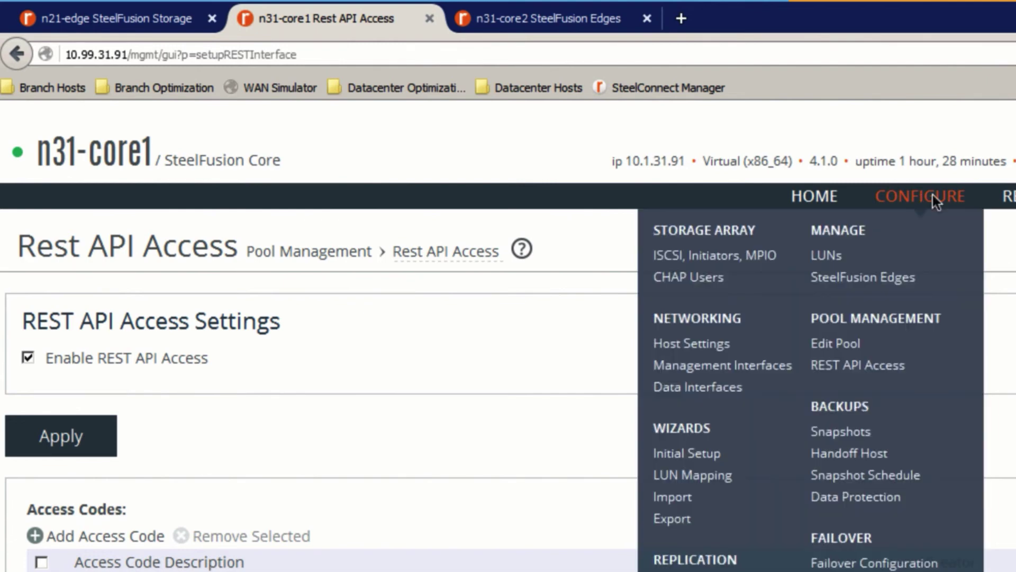
{"action": "left_click", "coordinate": [834, 362]}
{"action": "scroll", "coordinate": [133, 433], "scroll_direction": "down", "scroll_amount": 3}
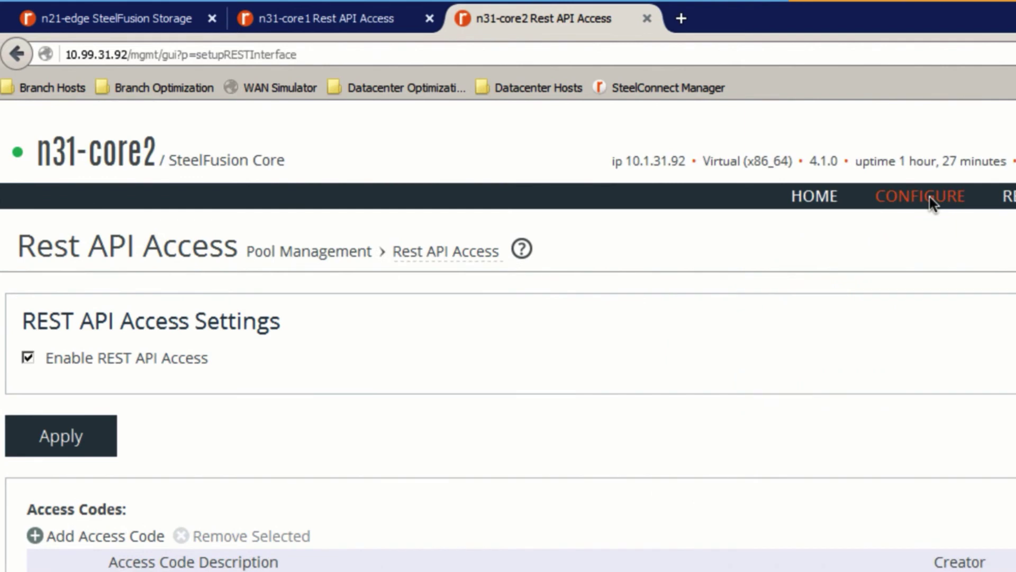
- On n31-core2's Edit Pool page, expand member 10.99.31.91's details
{"action": "left_click", "coordinate": [933, 202]}
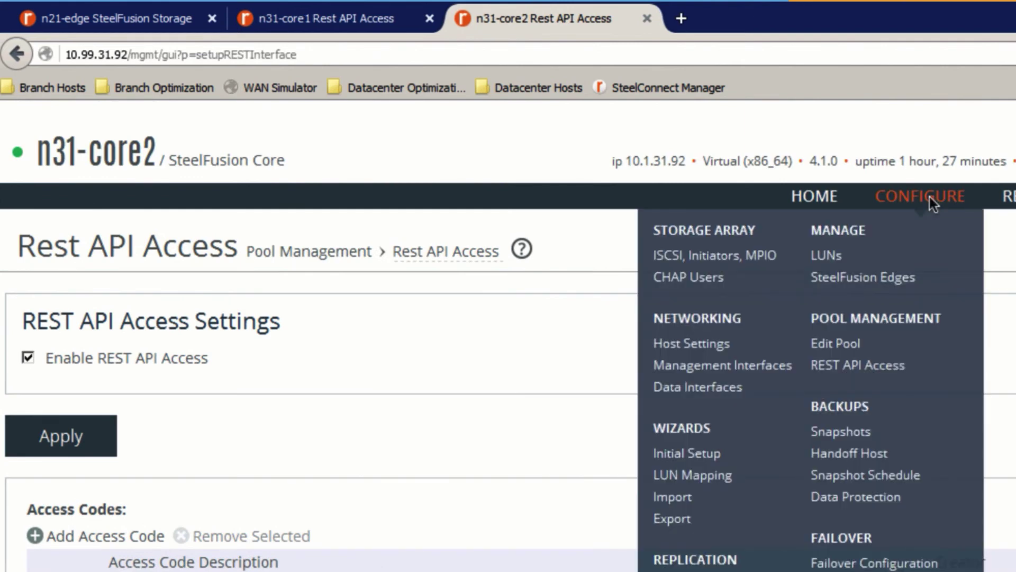
{"action": "left_click", "coordinate": [842, 344]}
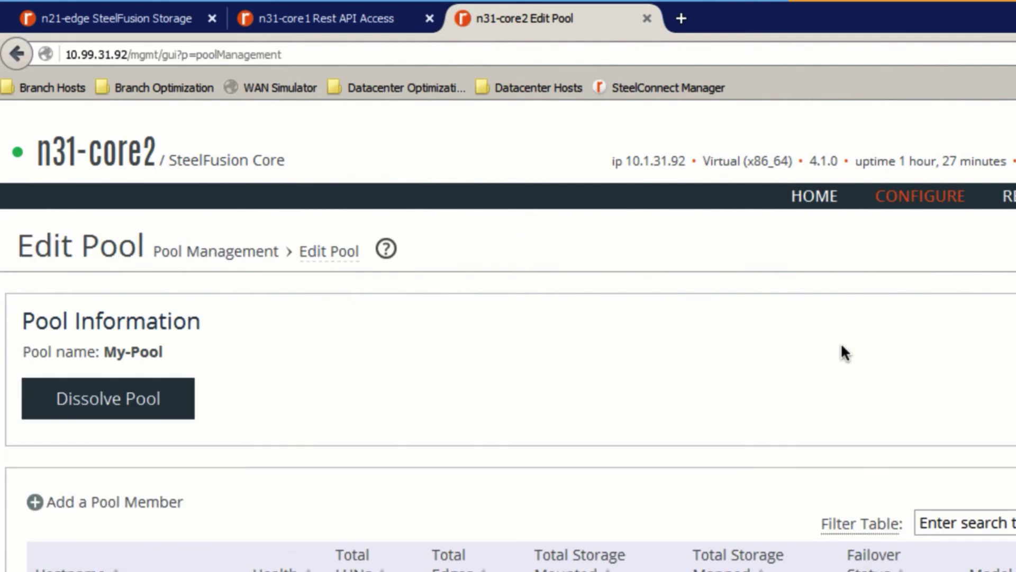
{"action": "scroll", "coordinate": [843, 346], "scroll_direction": "down", "scroll_amount": 3}
{"action": "left_click", "coordinate": [883, 505]}
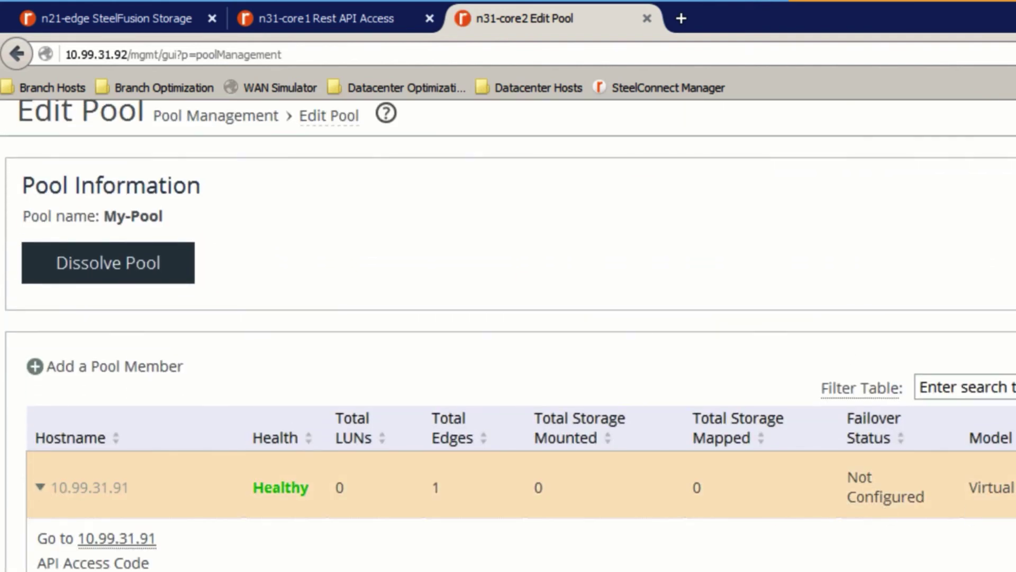